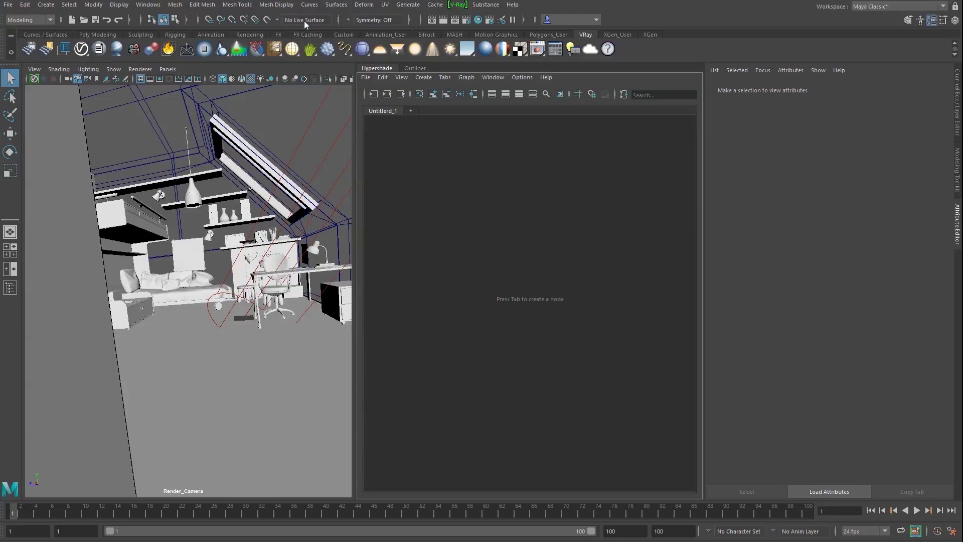
Step: Show the Persp/Outliner layout and select the Sun light under Sun_Transform
click(406, 69)
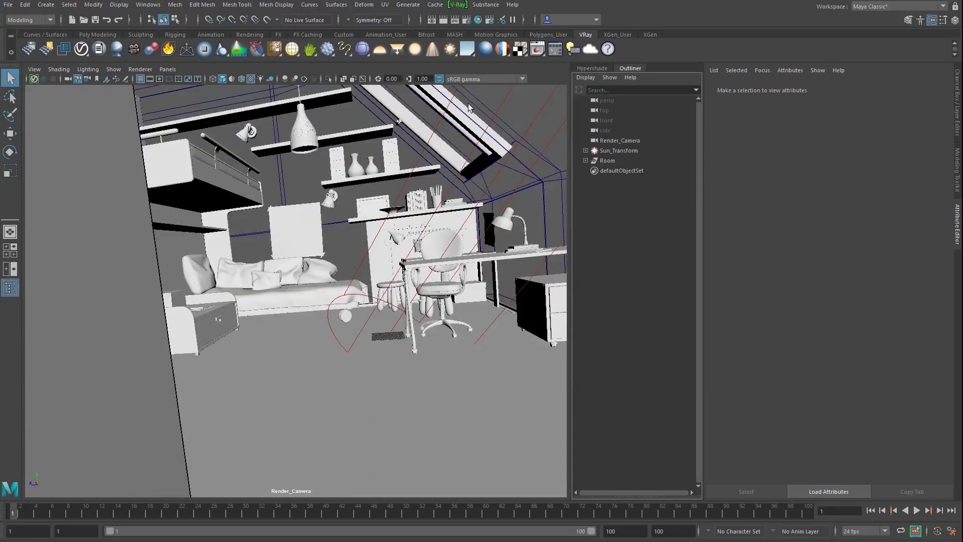
click(585, 151)
click(611, 161)
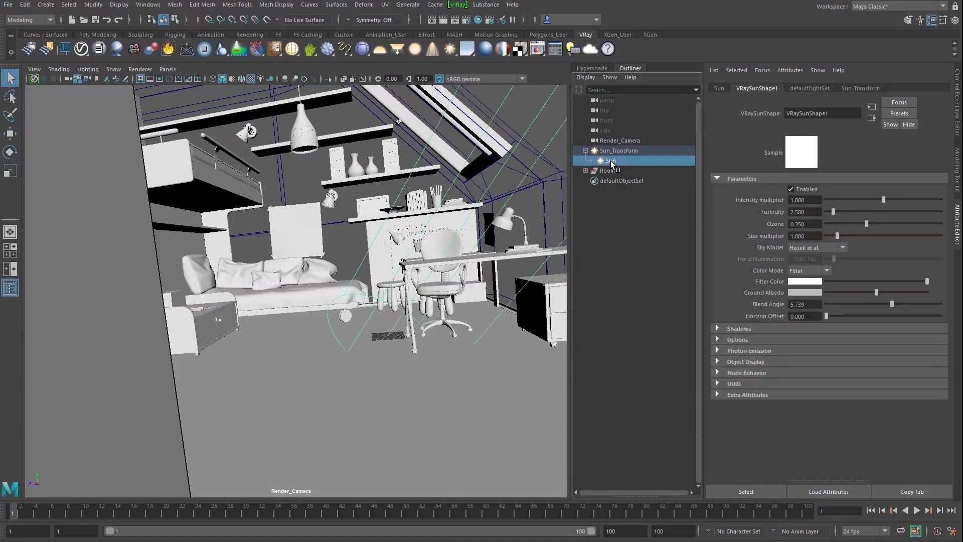
Step: Check the V-Ray frame buffer's colour corrections and the Render Settings, then close both
click(537, 49)
click(41, 487)
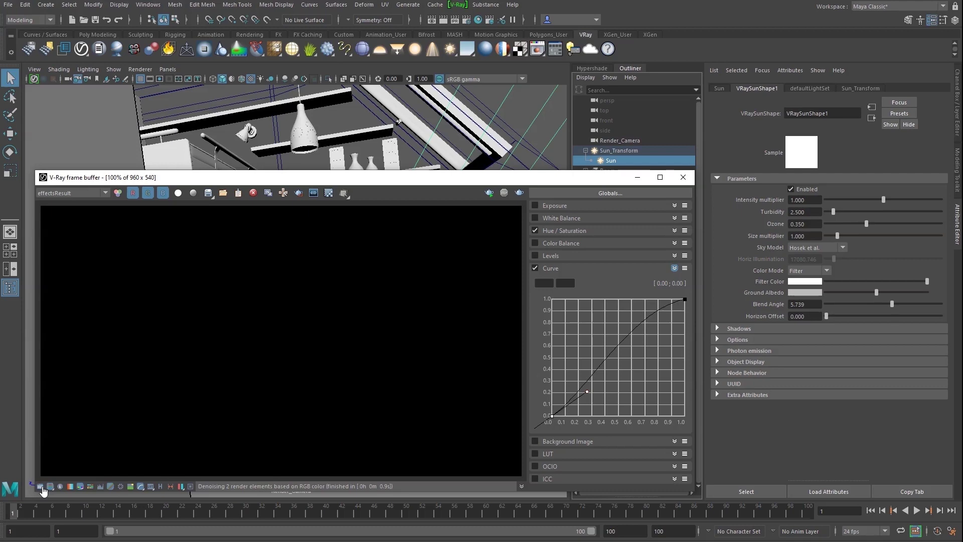
click(40, 486)
click(515, 177)
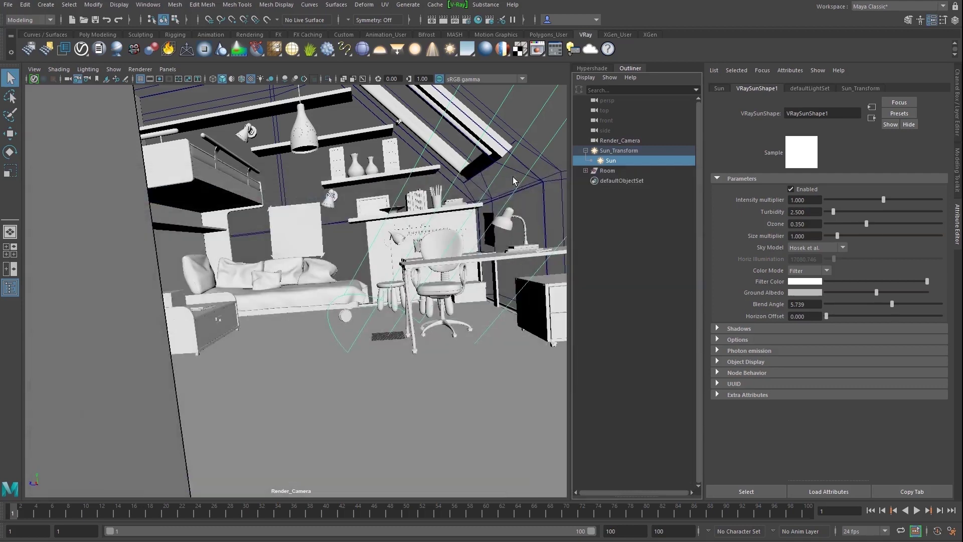
click(470, 20)
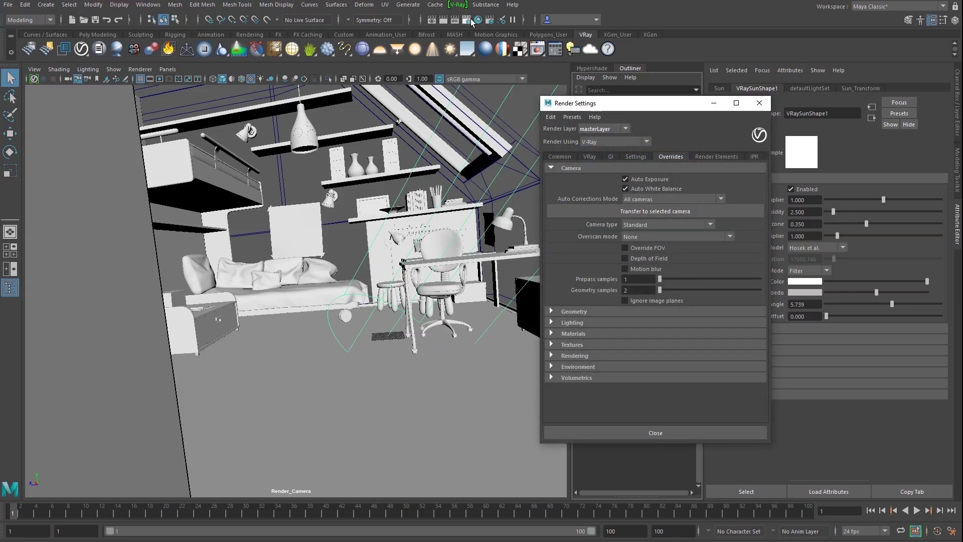
click(758, 103)
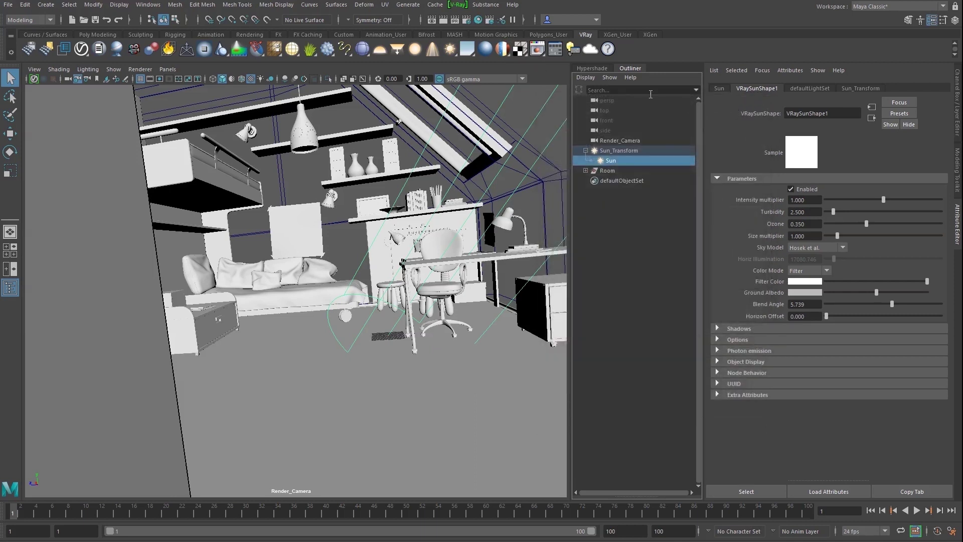
Step: In the Hypershade node graph, create a VRayMtl and name it floor
click(589, 68)
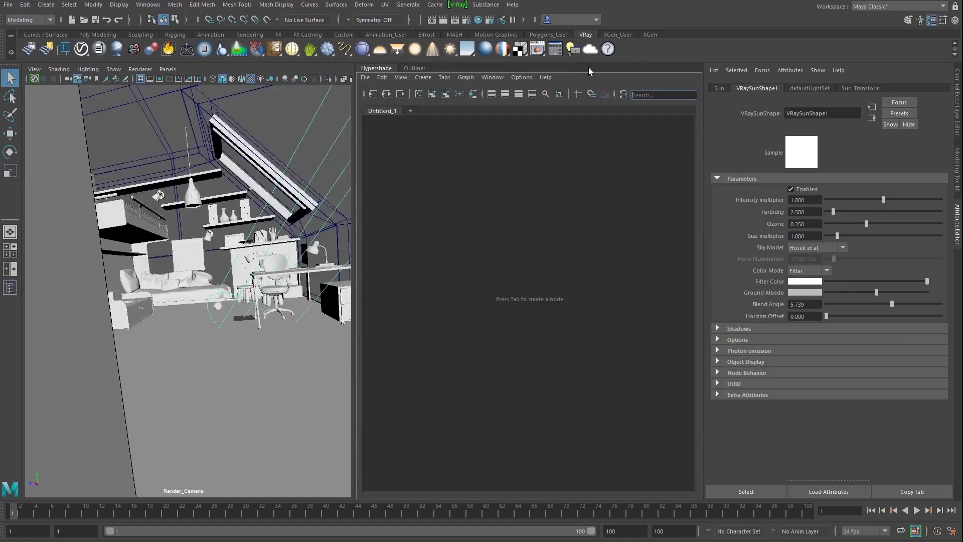
key(Tab)
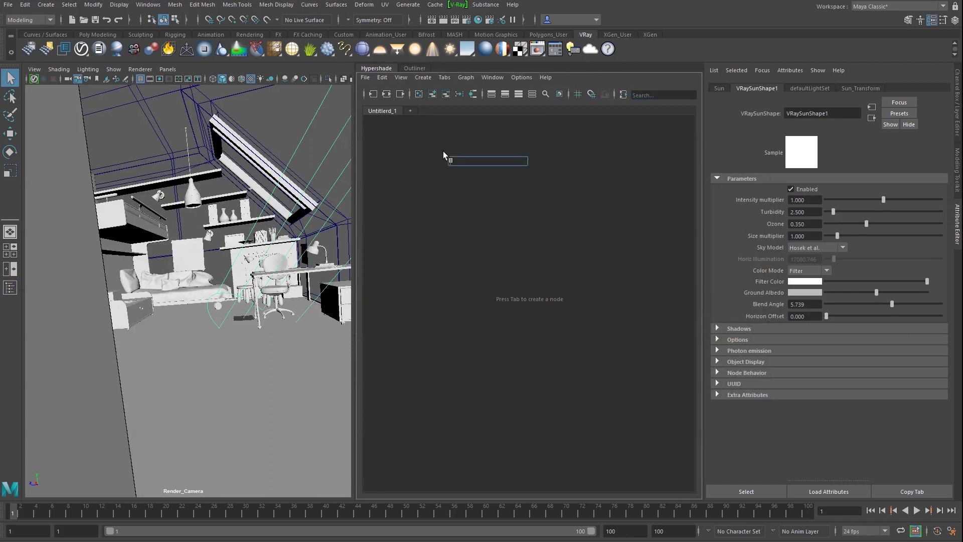
text(VRayMtl)
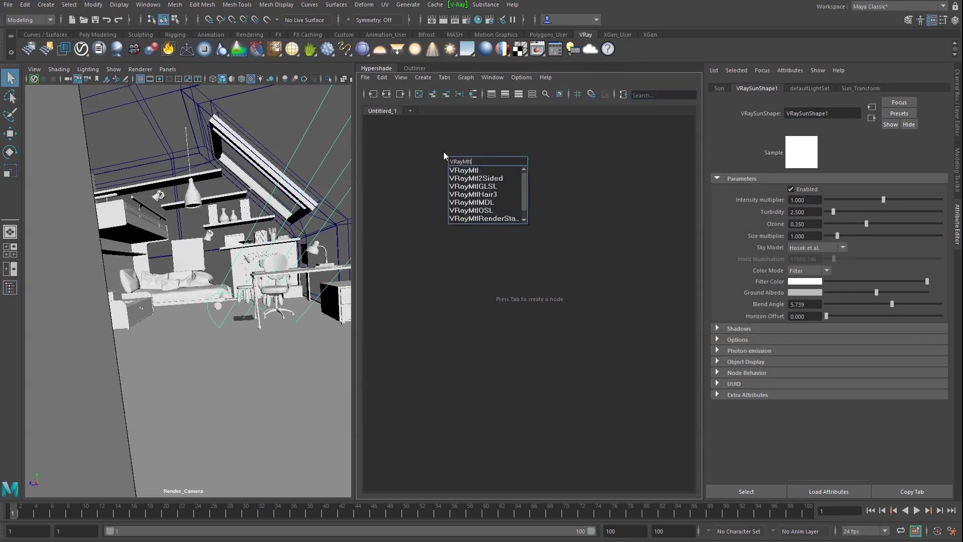
key(Down)
key(Return)
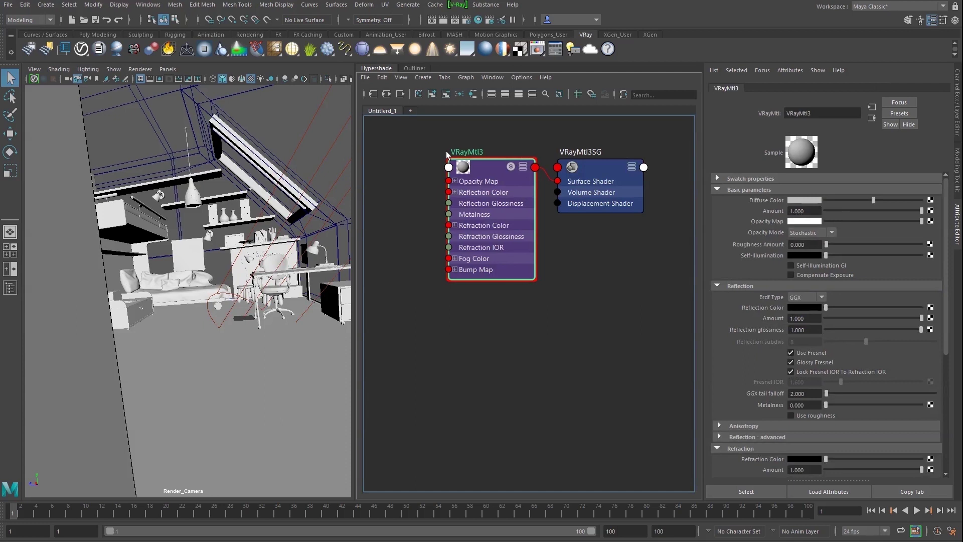
double_click(463, 151)
text(floor)
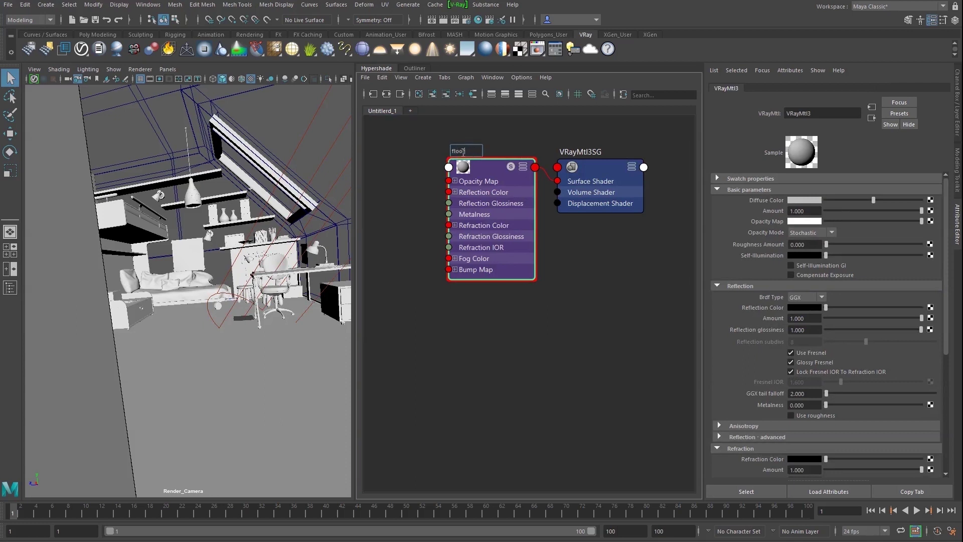
key(Return)
Step: Add a file texture named flooring that loads Flooring_Parquet_Heeringbone_D_Diff.jpg
key(Tab)
text(File)
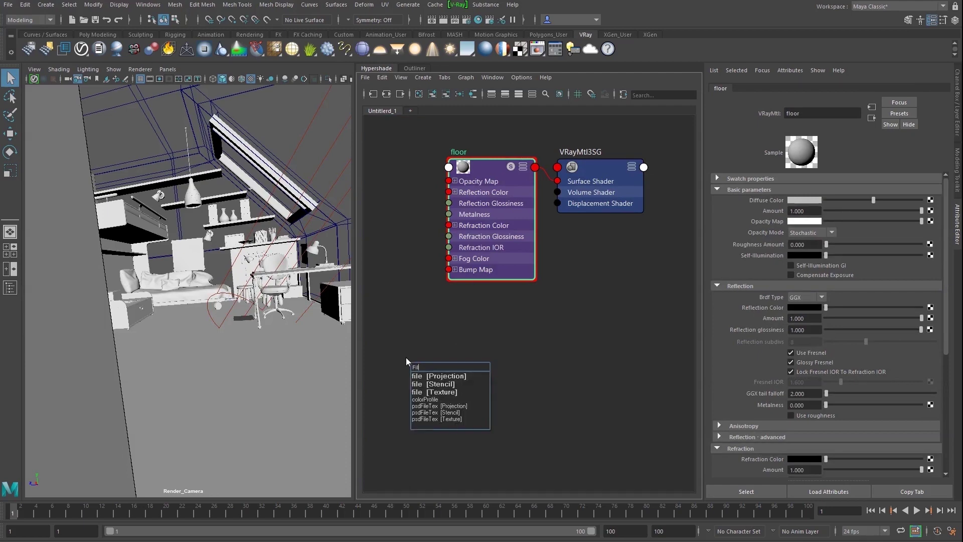
key(Down)
key(Down)
key(Down)
key(Return)
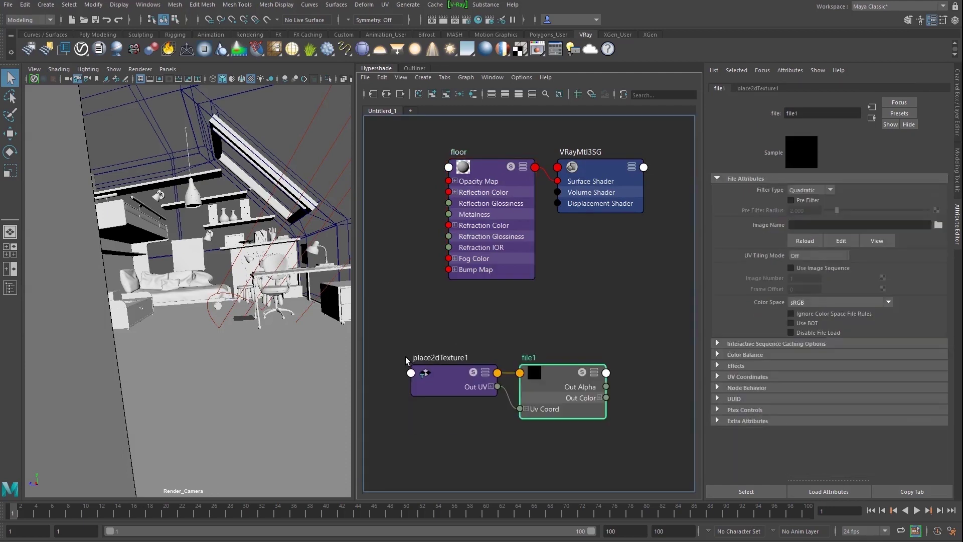
click(937, 226)
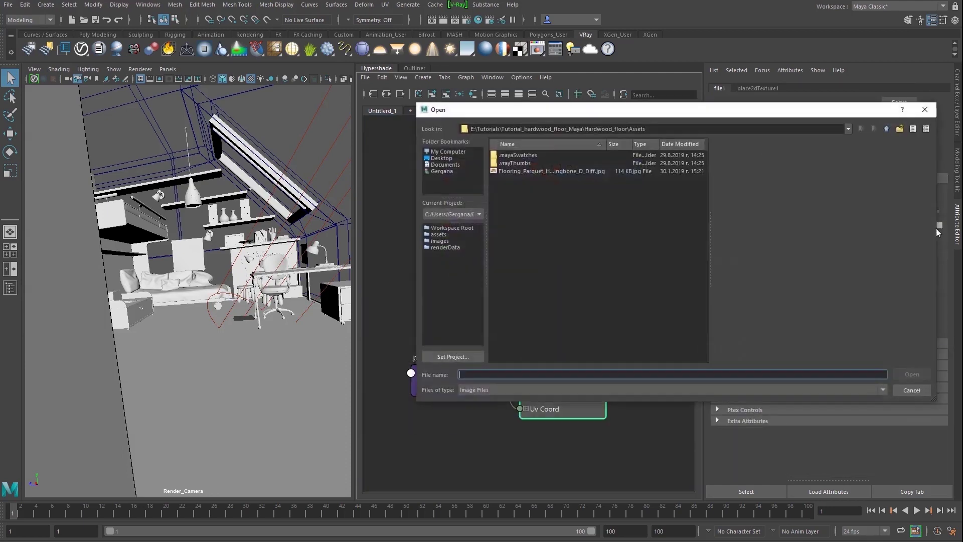
click(579, 171)
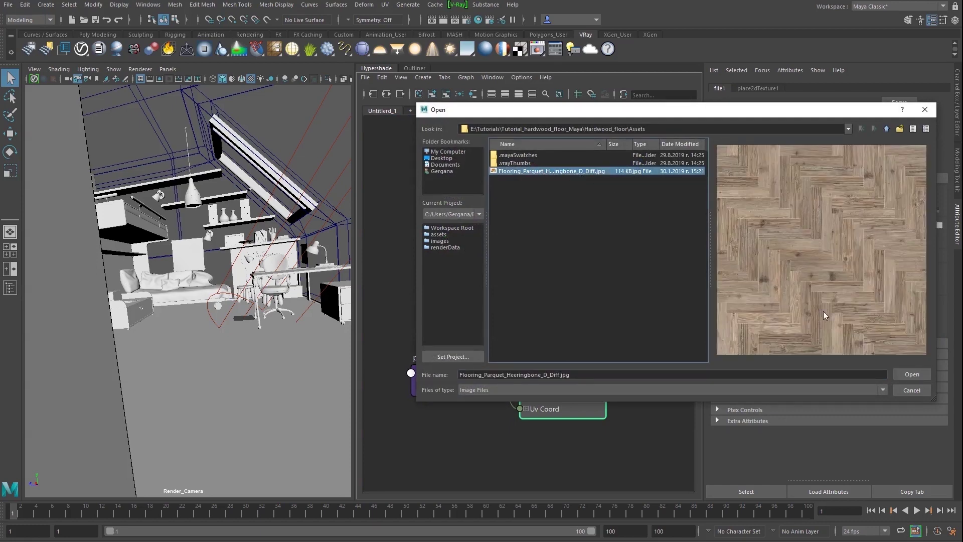
click(909, 374)
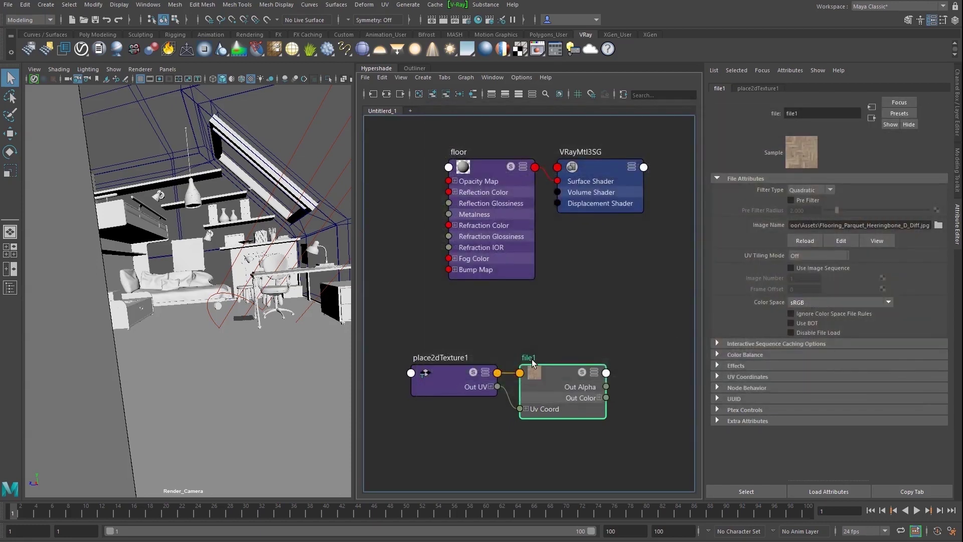
text(flooring)
key(Return)
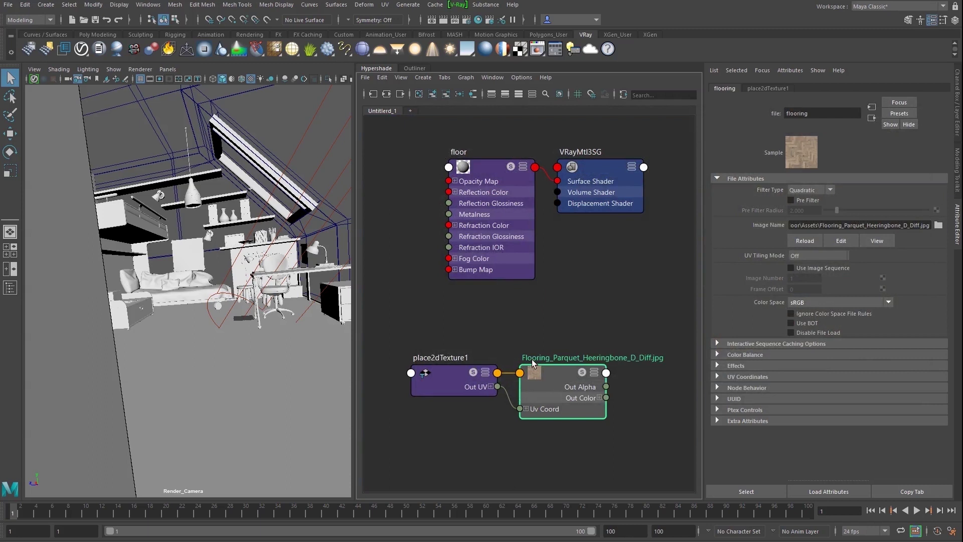
Step: Connect flooring's Out Color to floor's Diffuse Color and set place2dTexture1 Repeat UV to 8 by 8
click(487, 173)
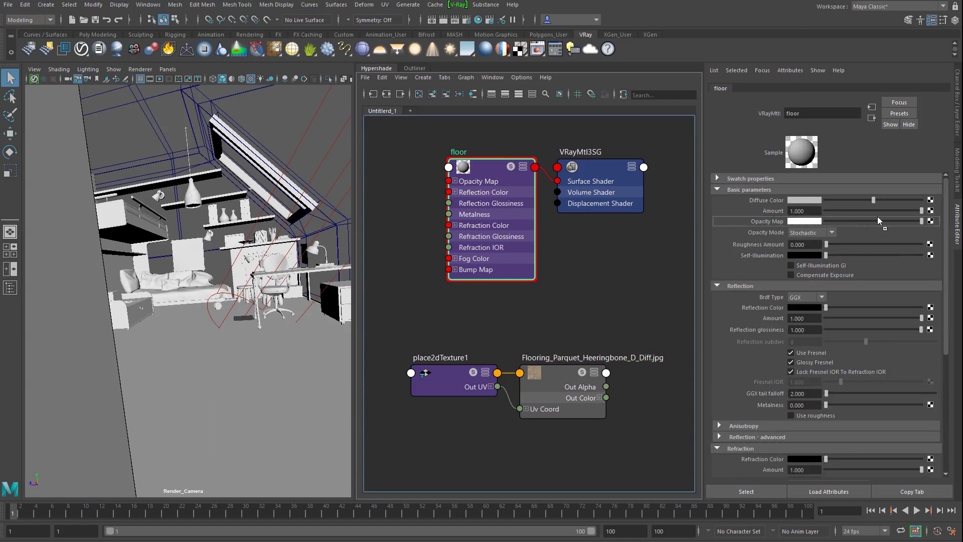
middle_drag(929, 203, 928, 202)
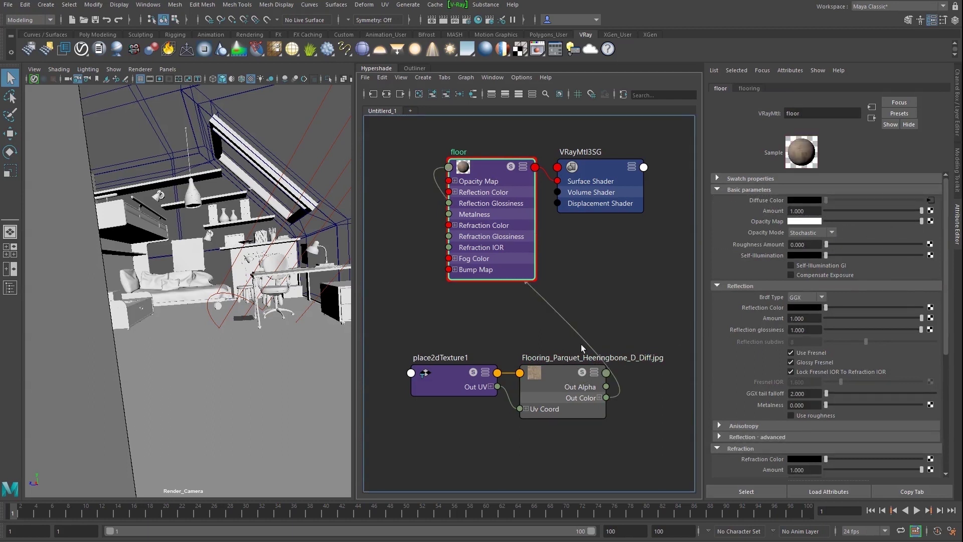
click(459, 376)
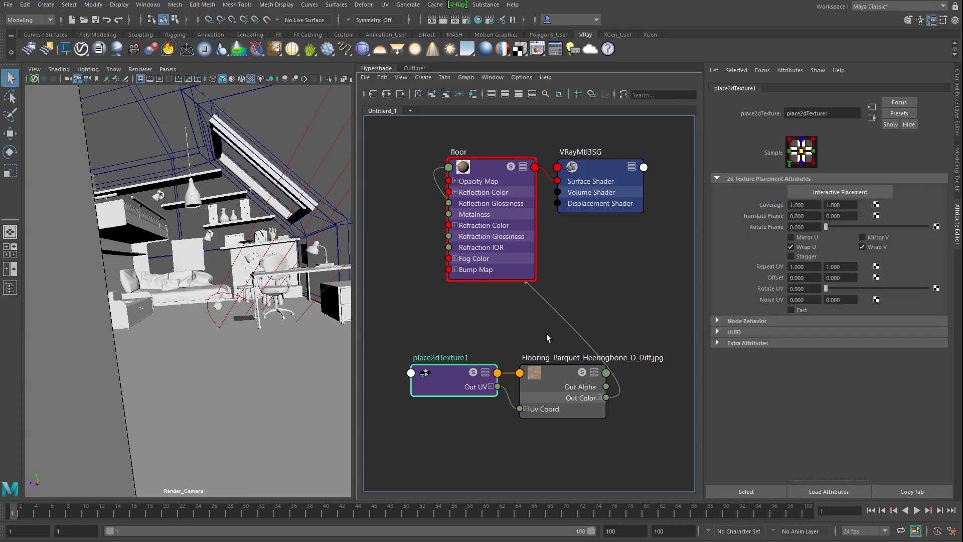
click(798, 266)
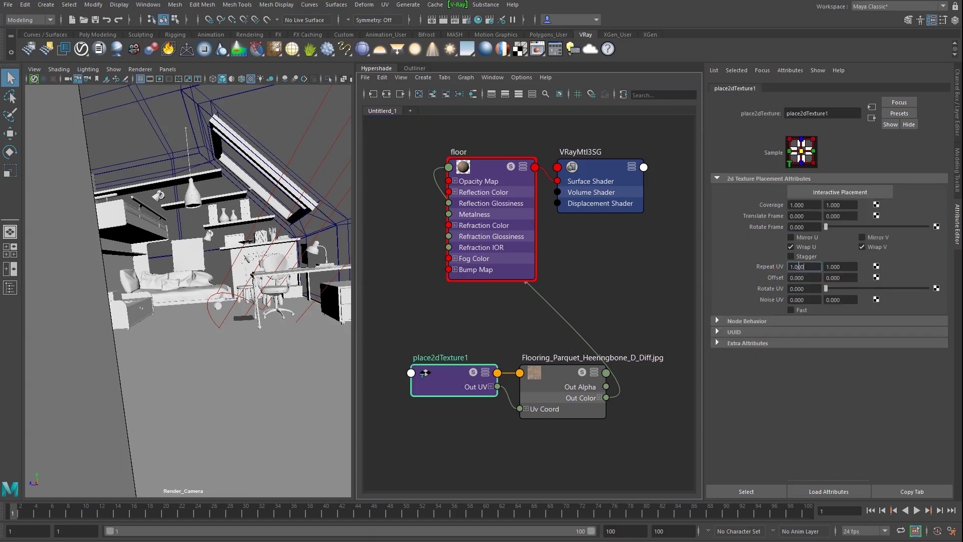
text(8)
key(Tab)
text(8)
key(Return)
Step: Assign the floor material to the Floor object in the Room group
click(417, 68)
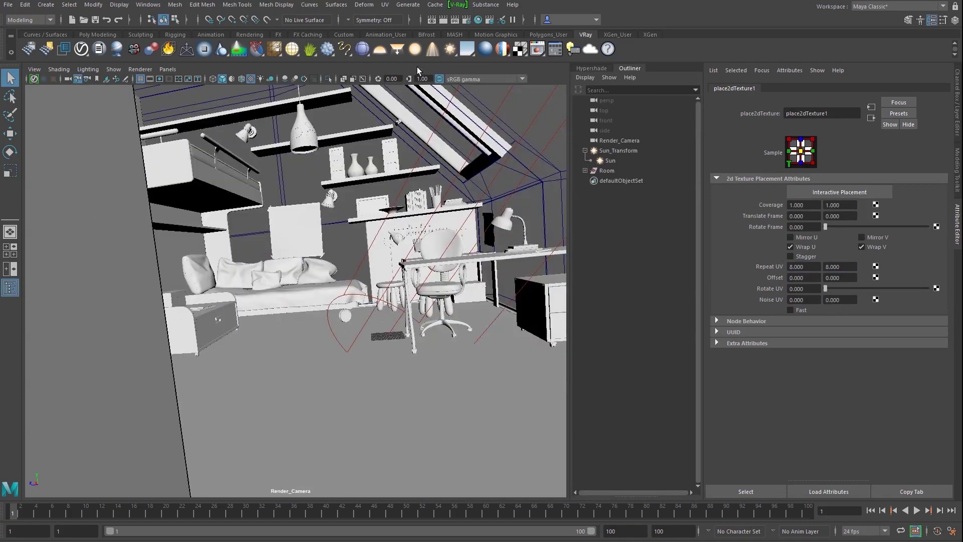
click(584, 170)
click(608, 182)
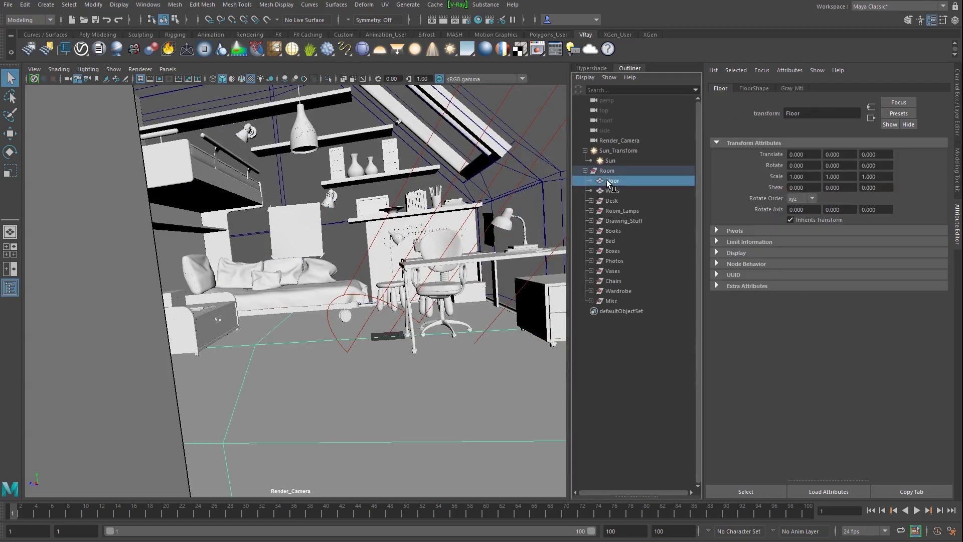
click(602, 69)
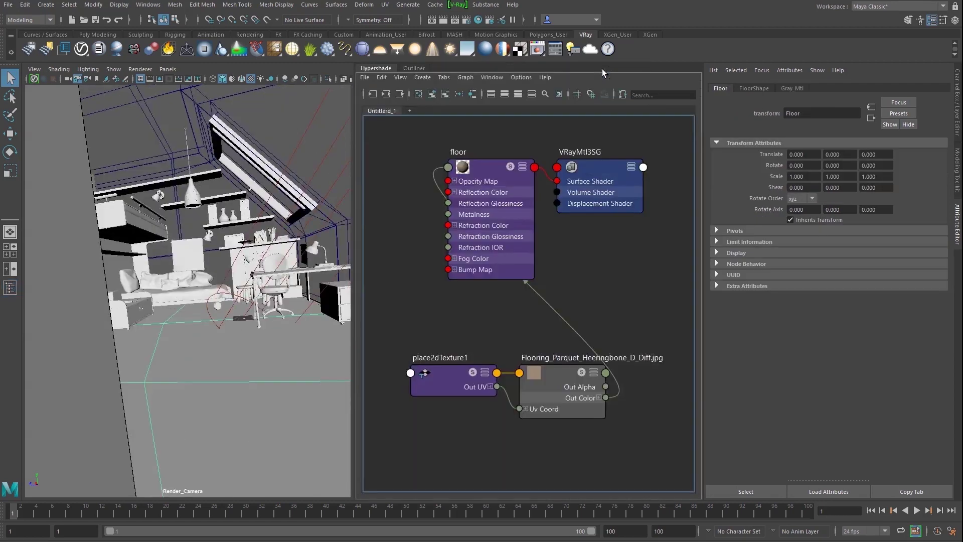
right_click(489, 167)
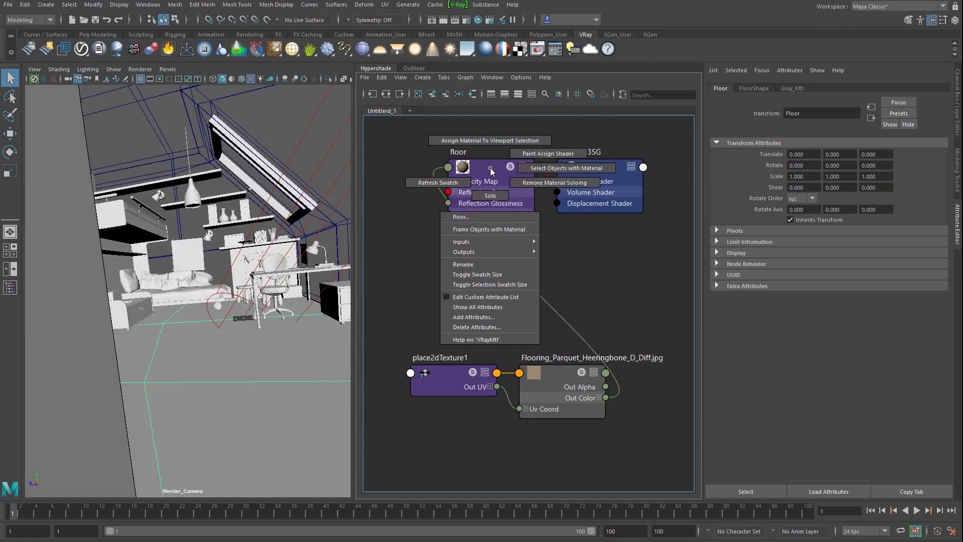
click(489, 141)
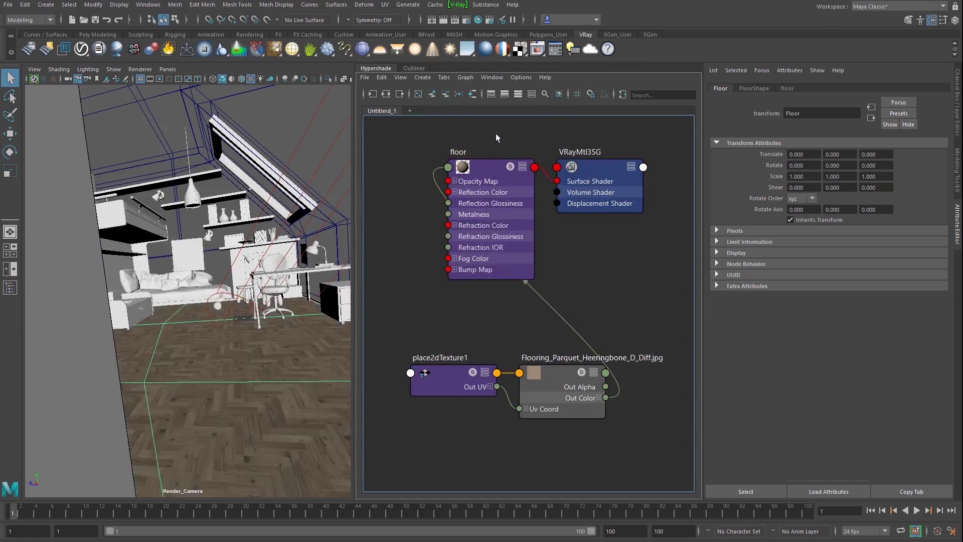
Step: Render a V-Ray test from Render_Camera to preview the parquet floor
click(537, 49)
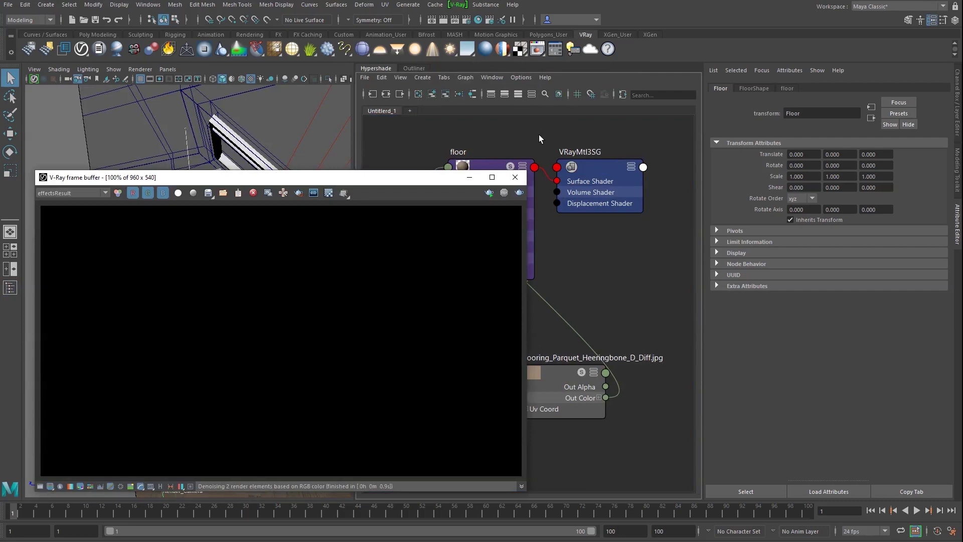
click(519, 193)
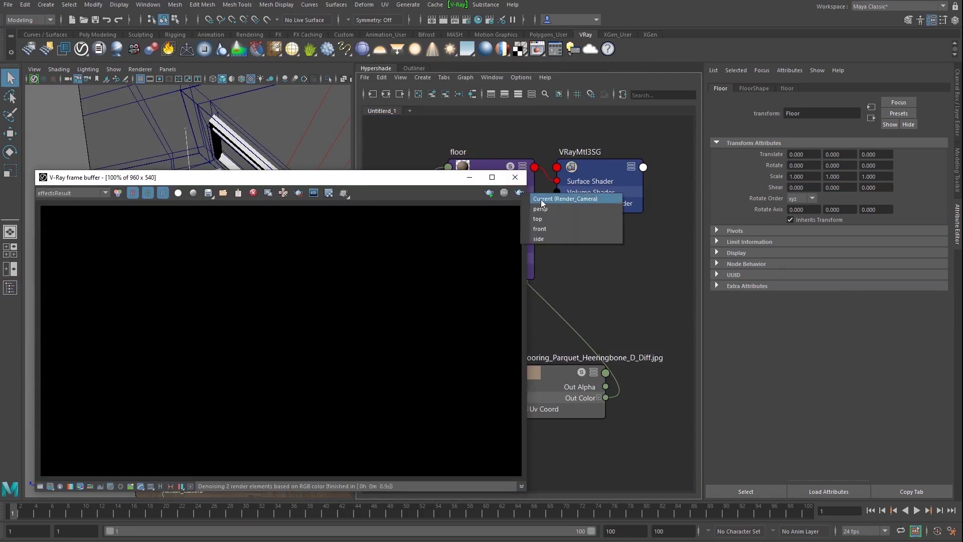
click(541, 200)
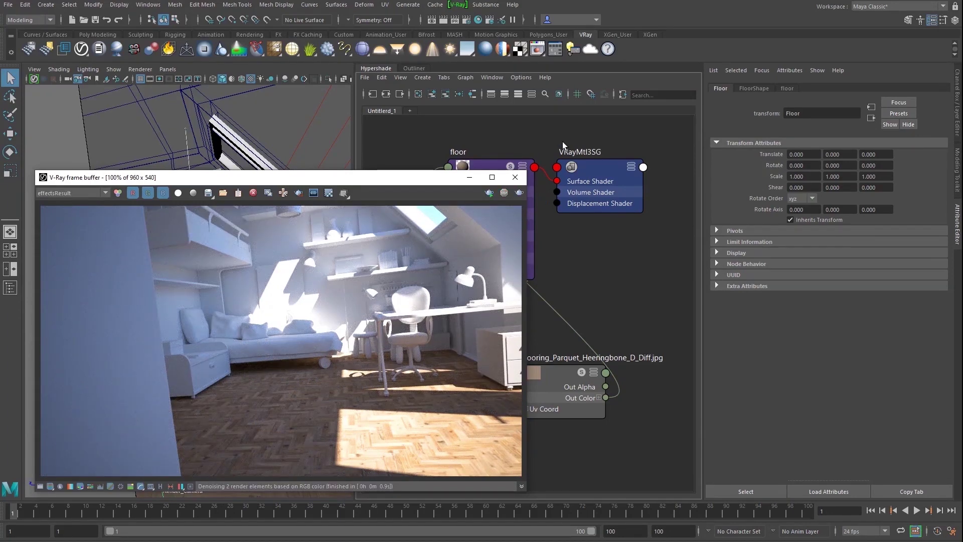
click(514, 177)
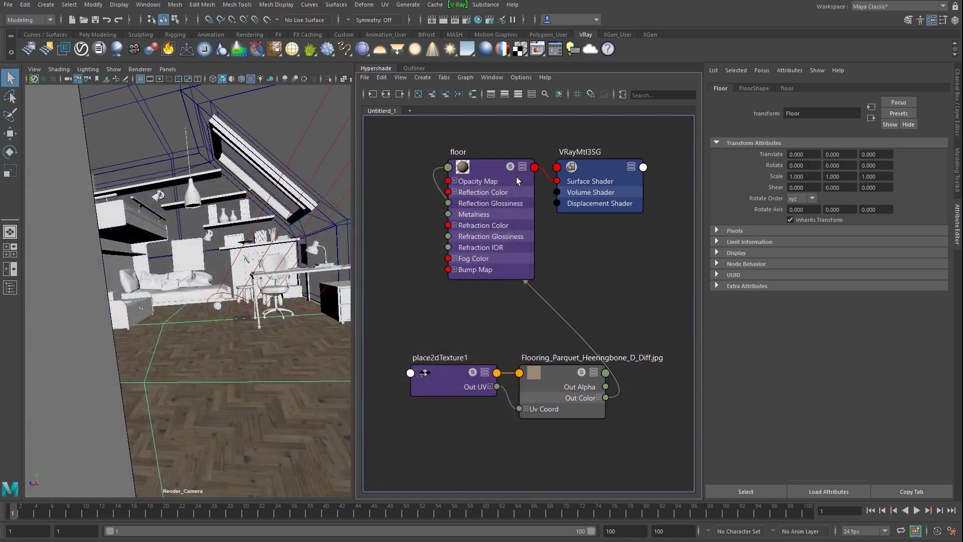
Step: Tidy the shader graph and add a remapHsv1 node
click(459, 95)
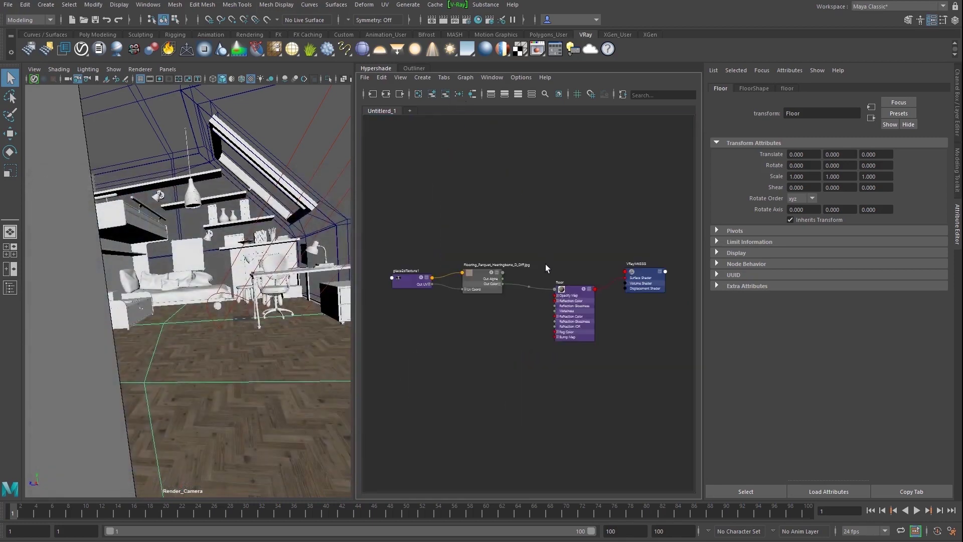
scroll(545, 265, up, 5)
key(Tab)
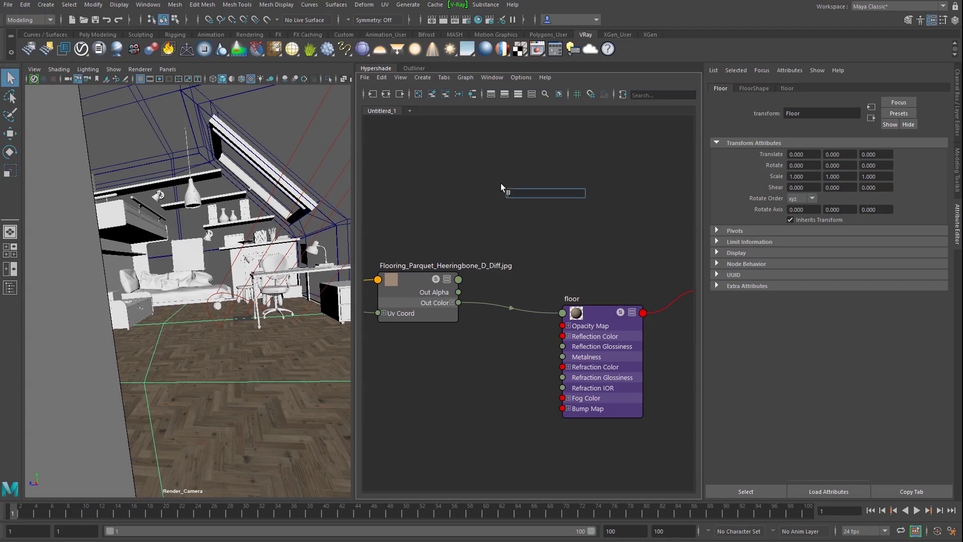
text(remap)
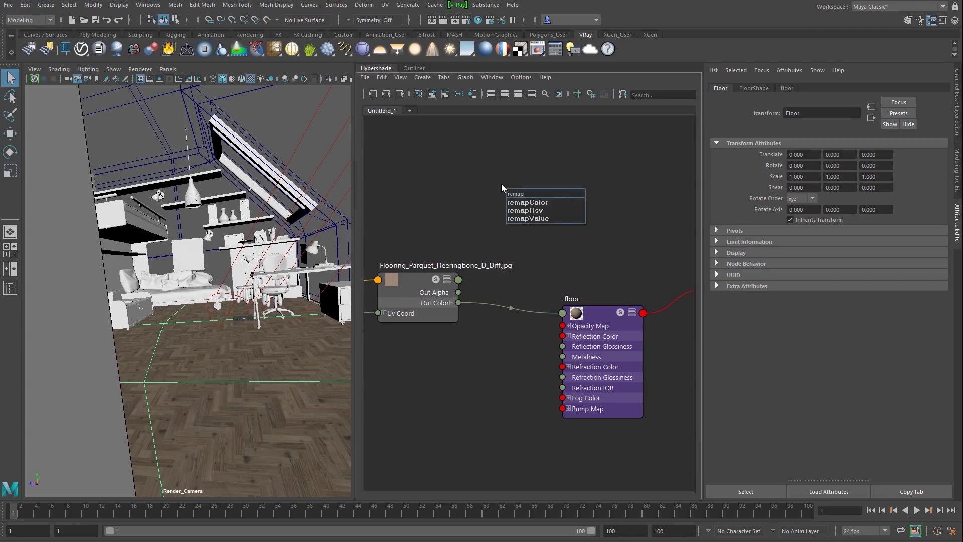
key(Down)
key(Down)
key(Return)
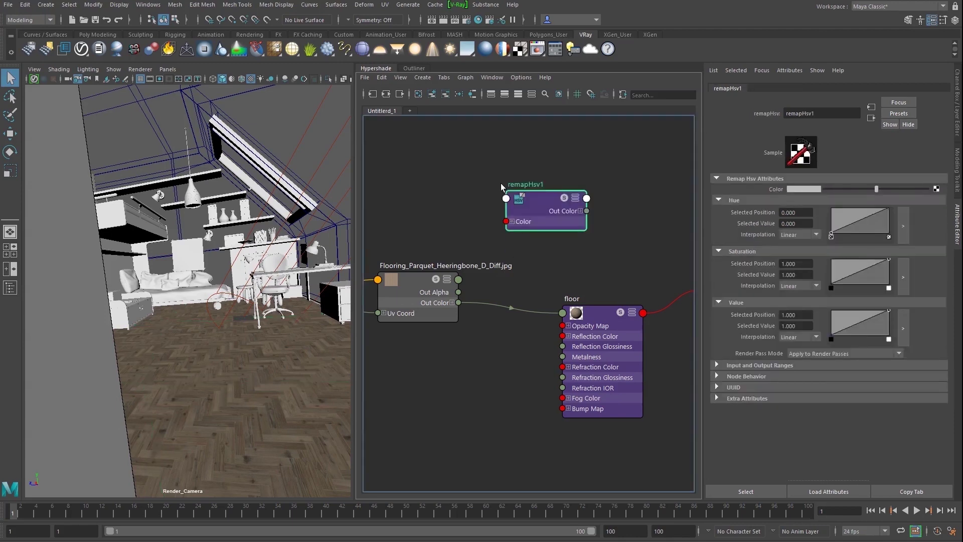
Step: Feed the parquet texture through remapHsv1 with saturation at 0 into floor's Reflection Color
drag(458, 303, 505, 222)
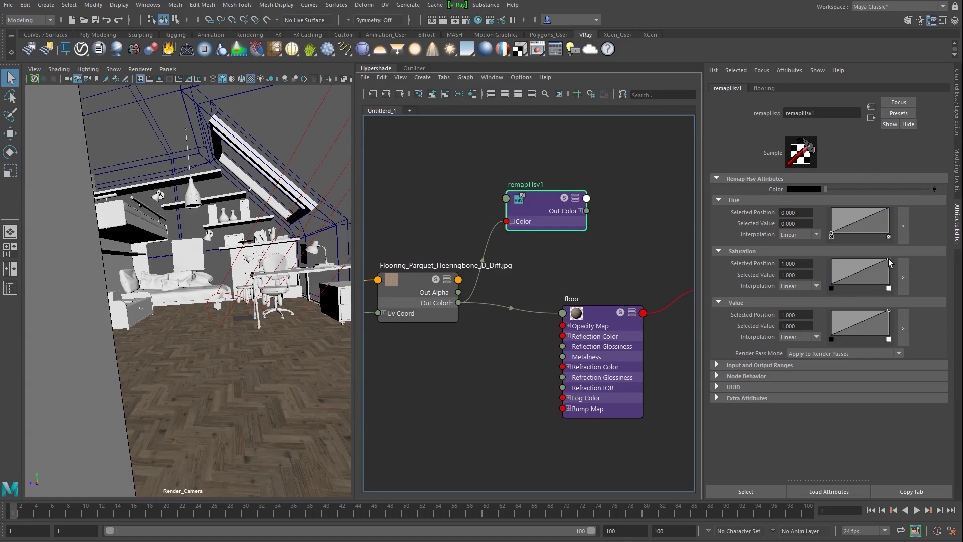
drag(889, 259, 889, 285)
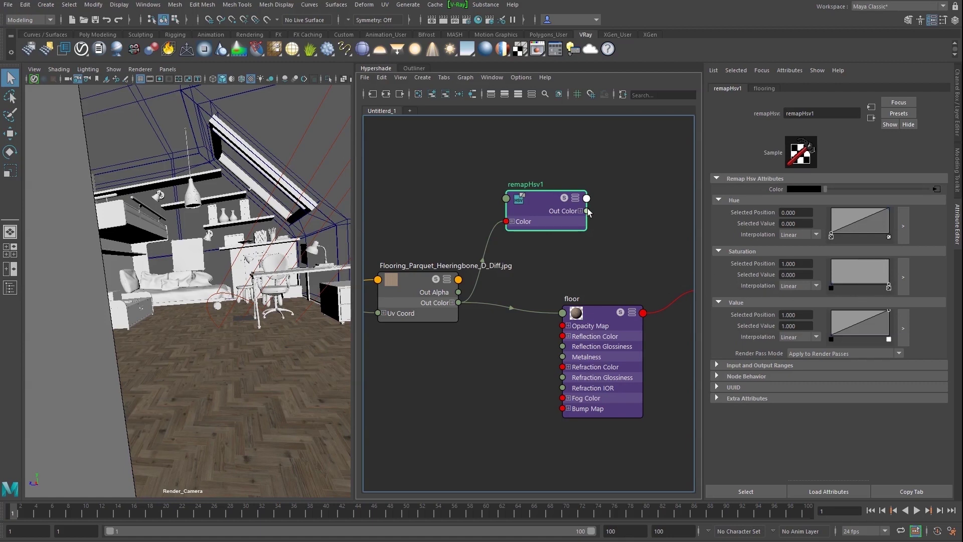
drag(586, 211, 562, 336)
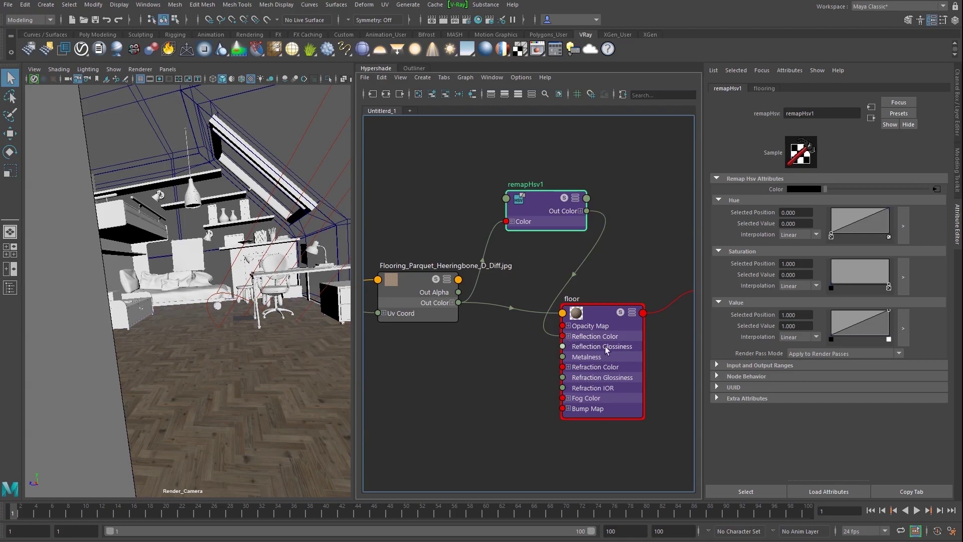
Step: Reshape remapHsv1's Value curve, moving its top point to position 0.739
drag(835, 334, 841, 335)
click(887, 311)
drag(887, 311, 873, 308)
Step: Set floor's reflection glossiness to 0.92 and re-render to check the reflections
click(599, 312)
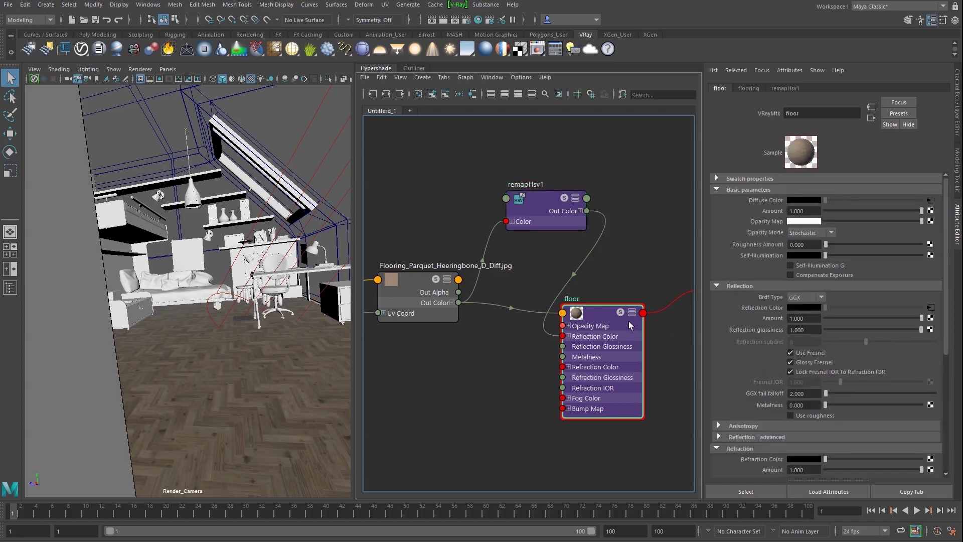
drag(805, 329, 777, 323)
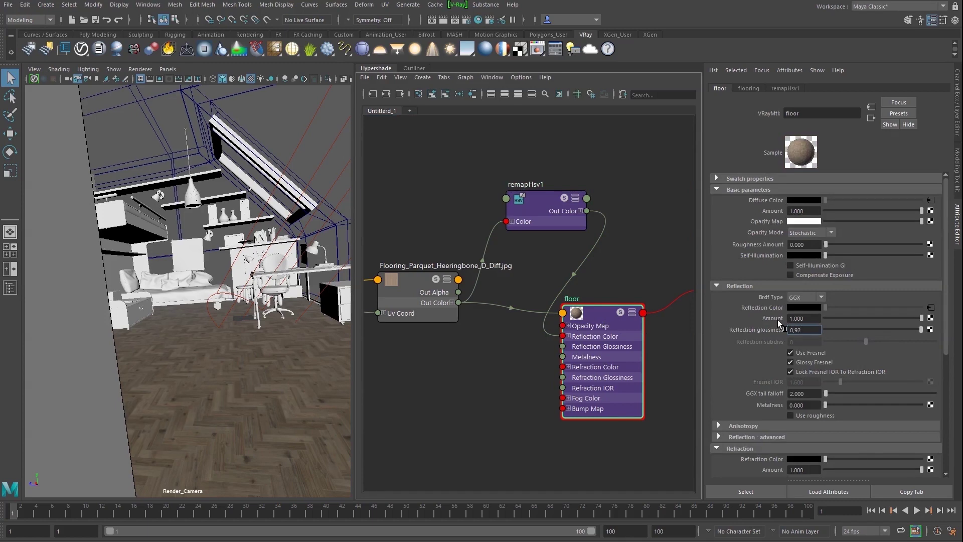
key(Return)
click(522, 194)
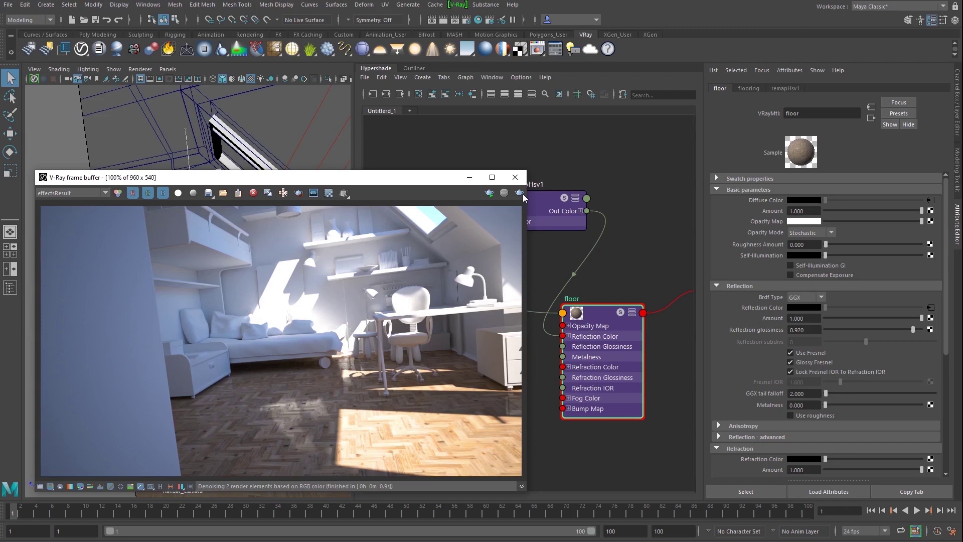
click(515, 178)
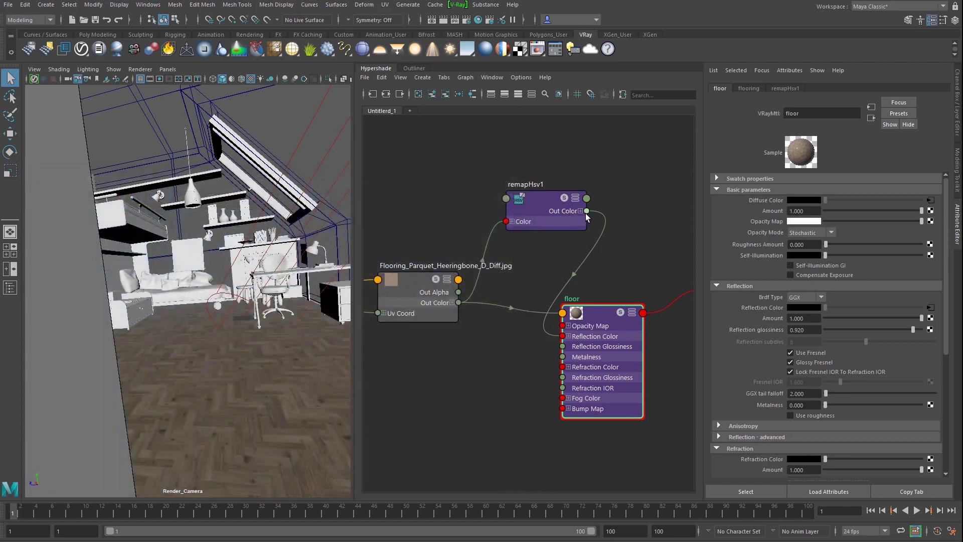
Step: Connect remapHsv1's Out Color to floor's Bump Map and set Bump Mult to 0.10
drag(585, 212, 563, 408)
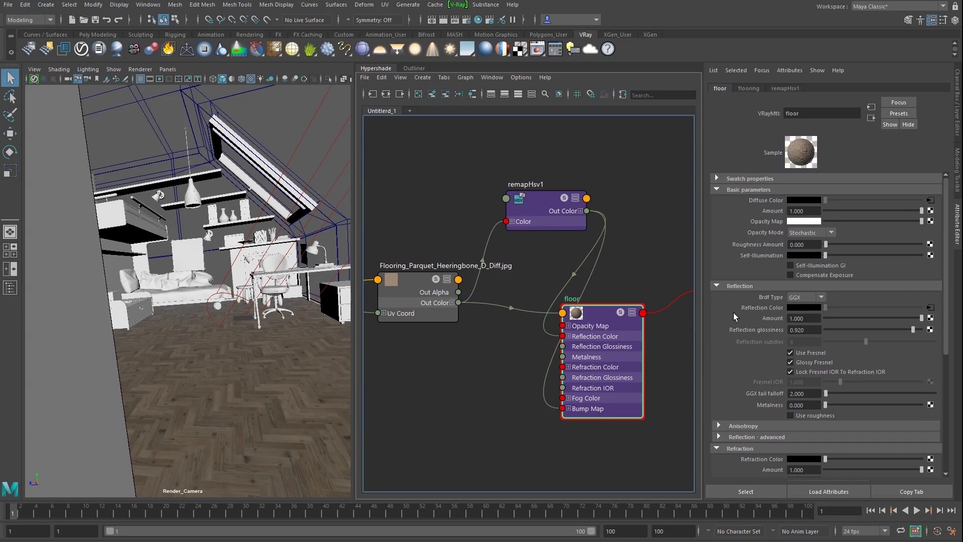
scroll(732, 316, down, 5)
scroll(730, 328, down, 2)
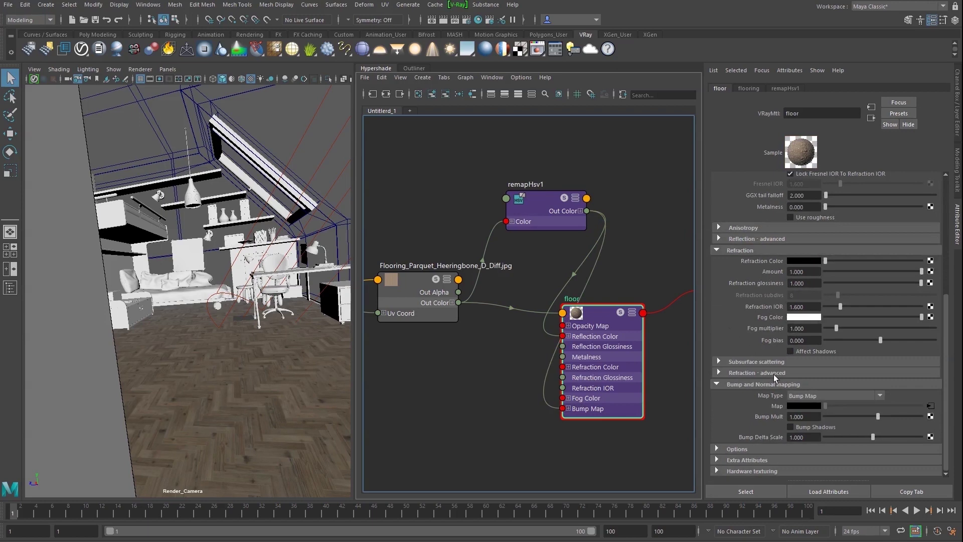
click(799, 417)
drag(802, 416, 785, 418)
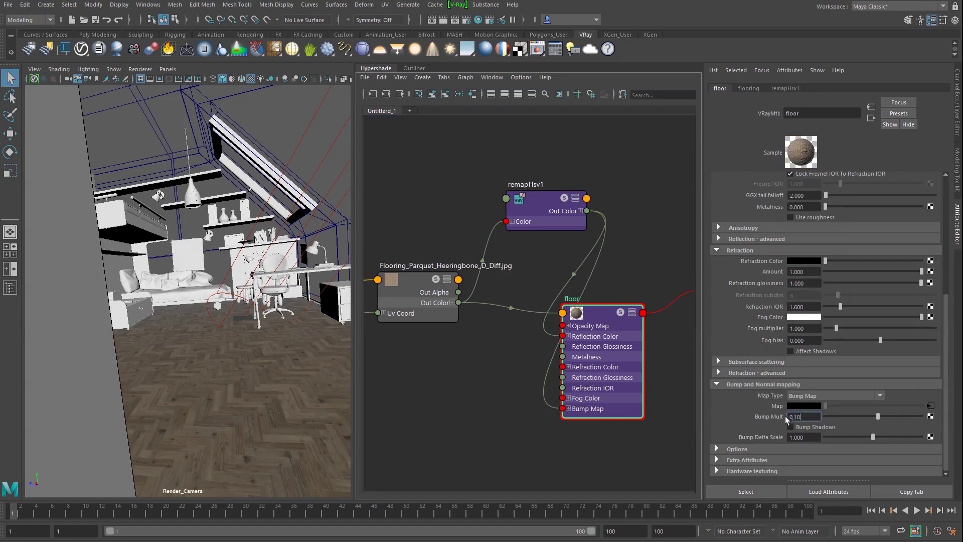
text(0.10)
key(Return)
Step: Render the attic room in the V-Ray frame buffer to see the bump-mapped parquet floor
click(537, 49)
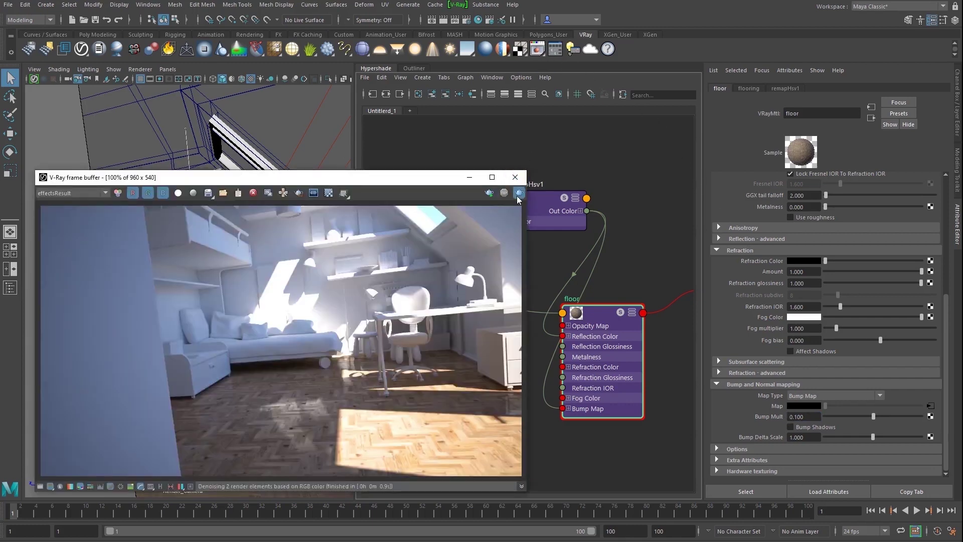